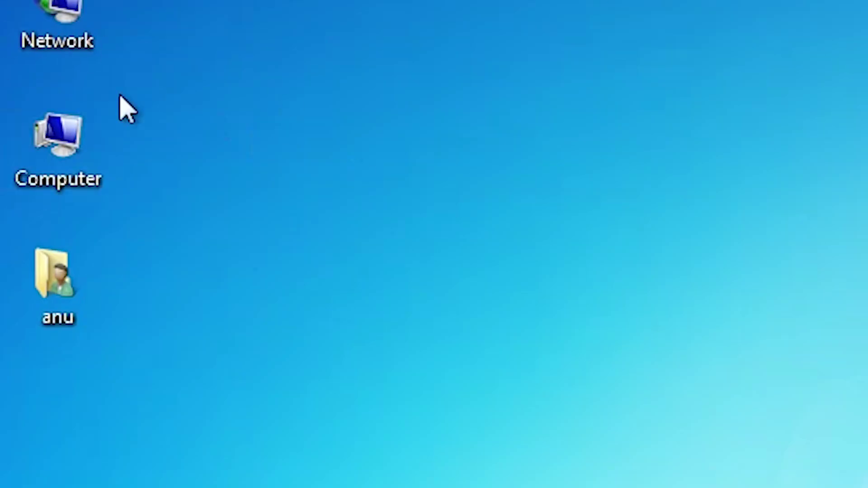
Step: Check the computer's system properties for the Windows edition and system type, and close the window
right_click(89, 144)
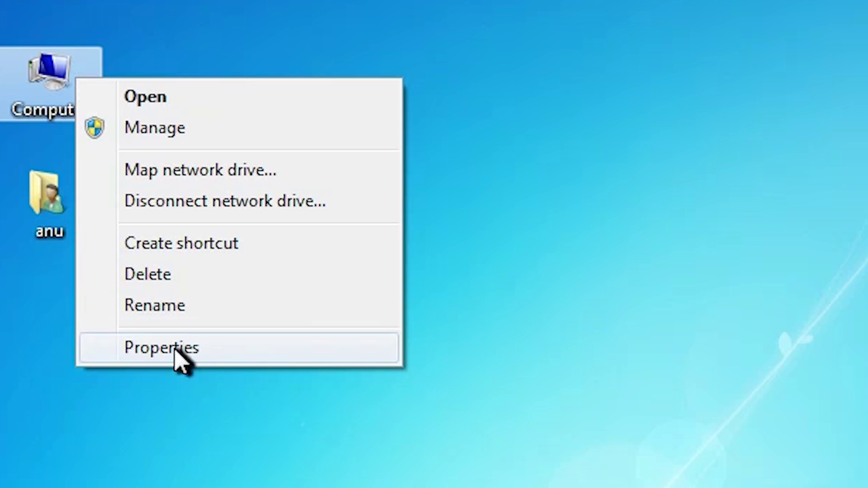
left_click(179, 355)
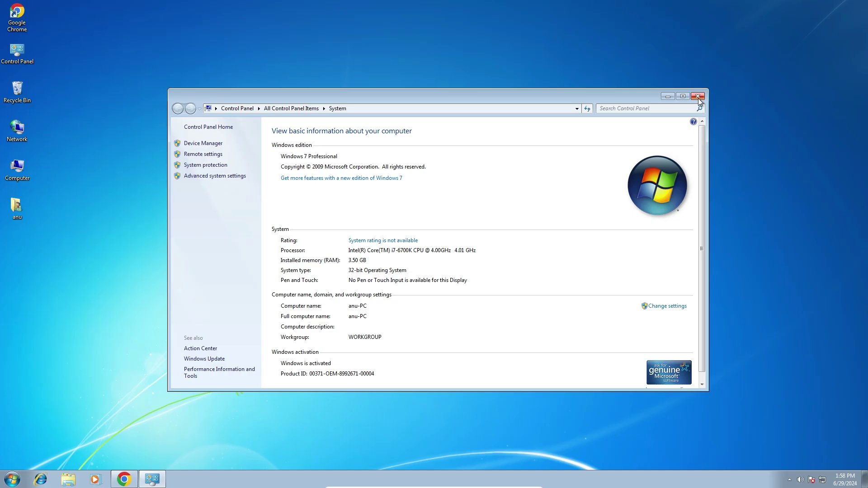
left_click(700, 97)
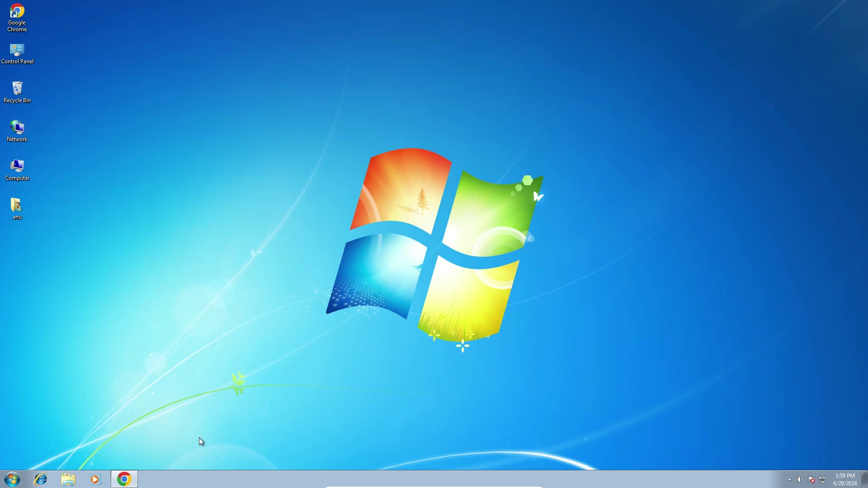
Step: Switch to Google Chrome and open the HP Support software and driver page for the HP LaserJet Pro P1566 in a new tab
left_click(130, 478)
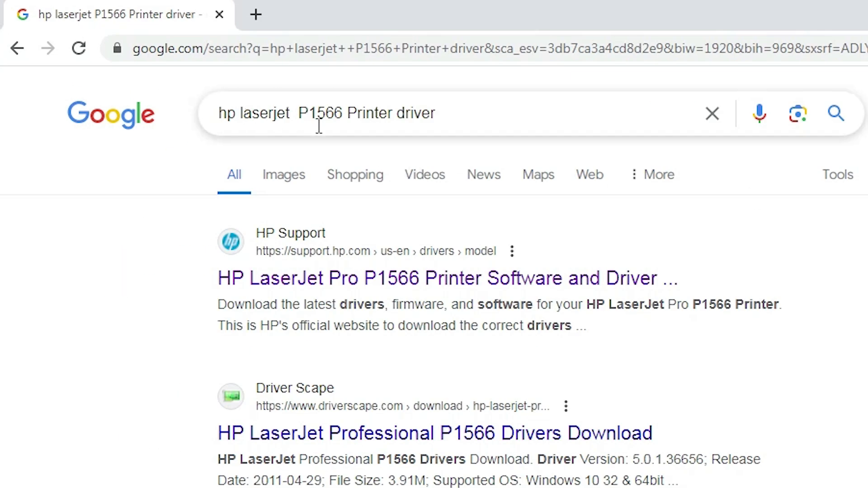
triple_click(406, 113)
right_click(349, 275)
left_click(387, 294)
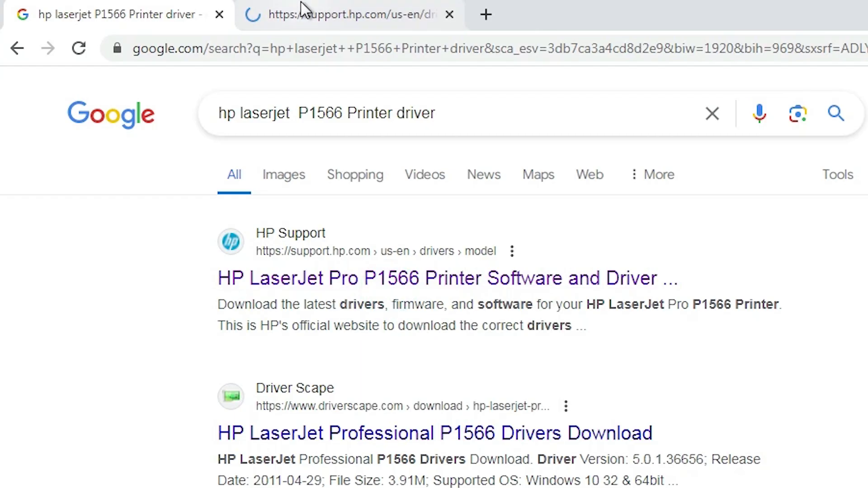
left_click(301, 8)
double_click(653, 276)
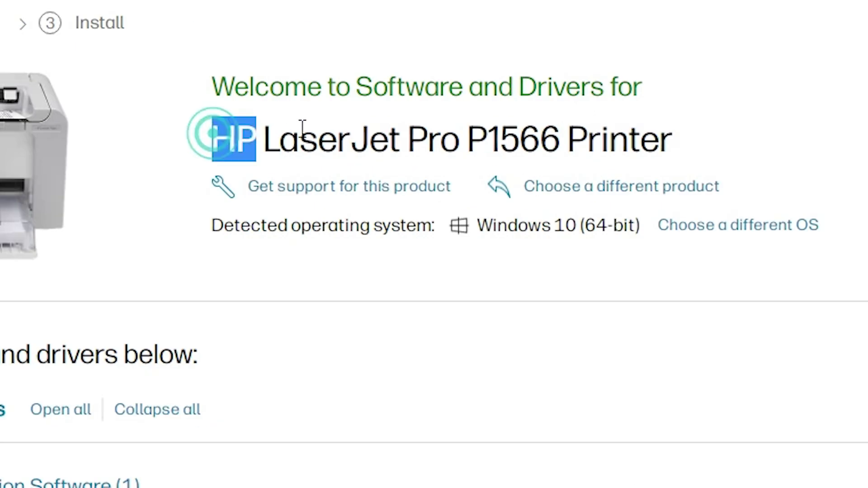
left_click_drag(302, 129, 359, 126)
left_click_drag(431, 136, 667, 154)
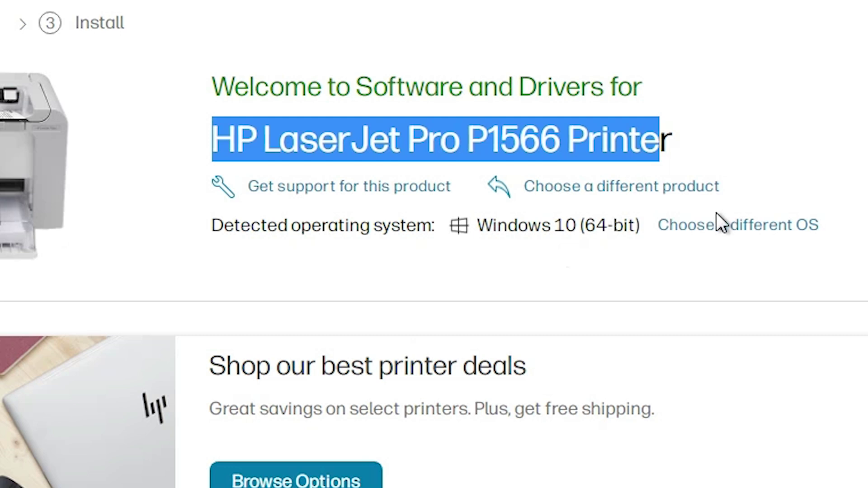
Step: Change the operating system for the driver list to Windows 7 (32-bit) and update the page
left_click(727, 224)
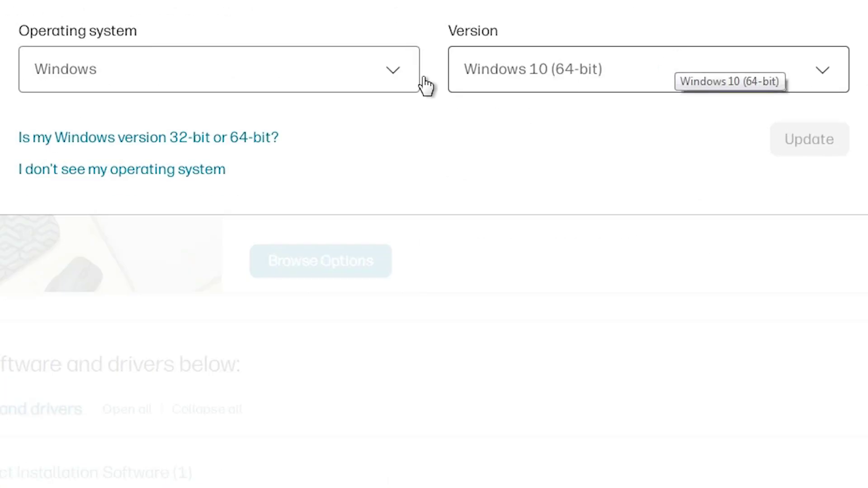
left_click(588, 67)
scroll(846, 219, "down", 2)
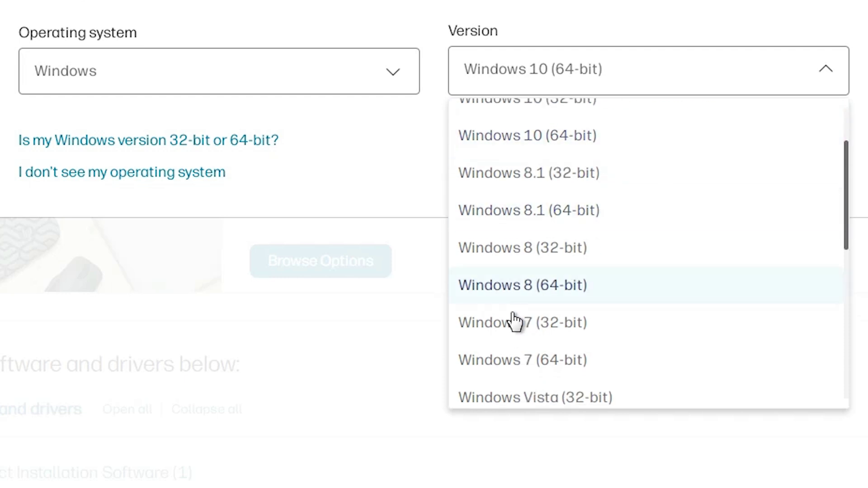
scroll(592, 293, "down", 2)
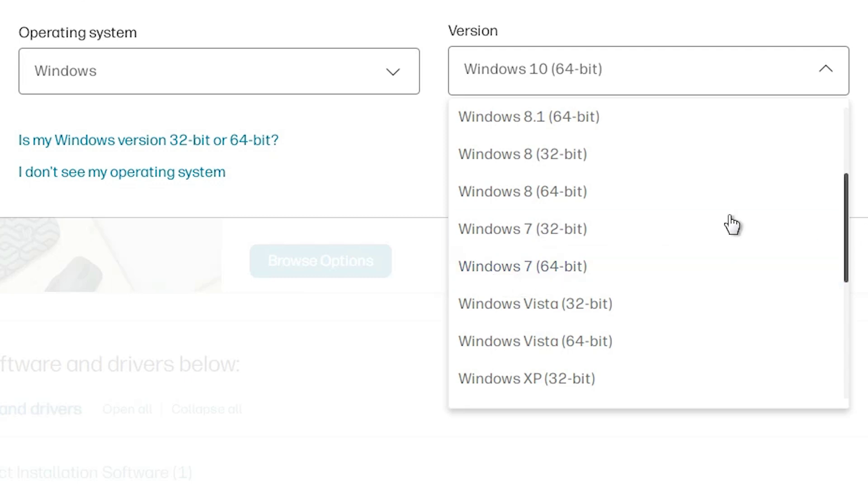
left_click(592, 246)
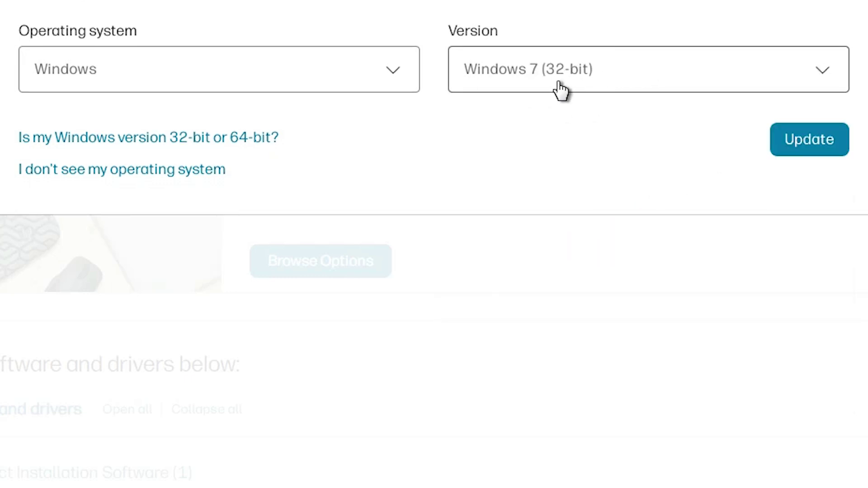
left_click(796, 139)
left_click_drag(524, 145, 258, 165)
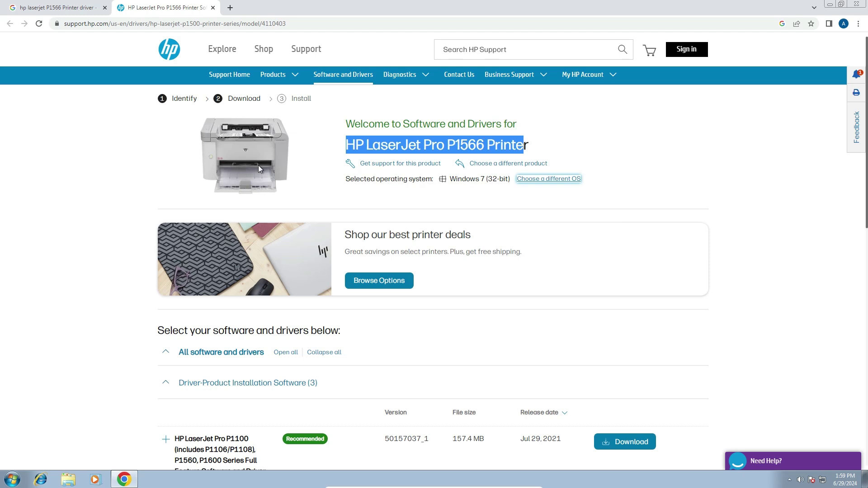
Step: Download the recommended P1100, P1560, P1600 Series Full Feature Software and Driver and show the downloaded file in its folder
scroll(334, 297, "down", 4)
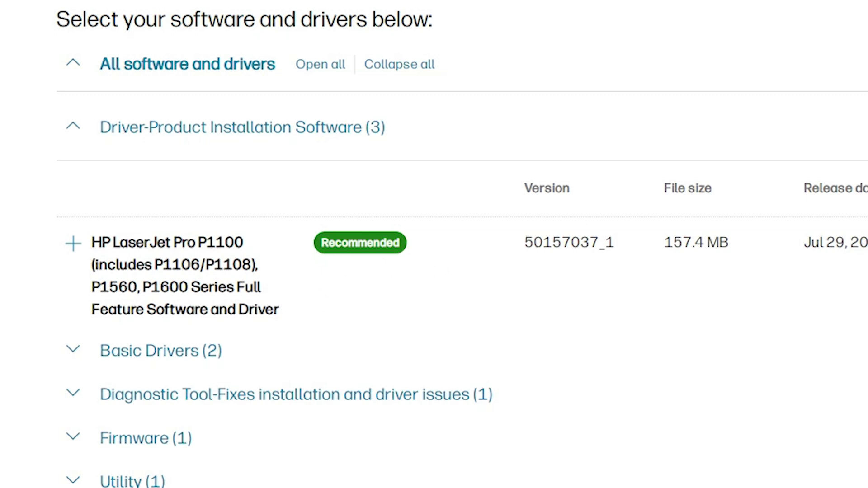
left_click(802, 253)
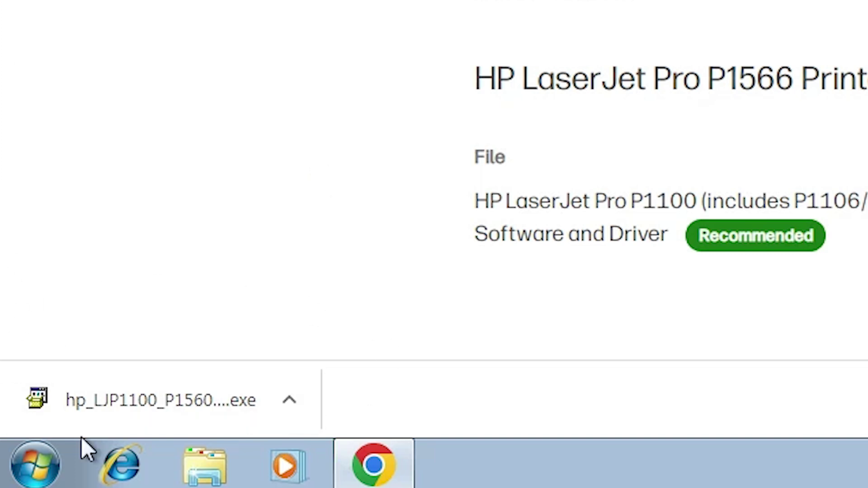
left_click(747, 400)
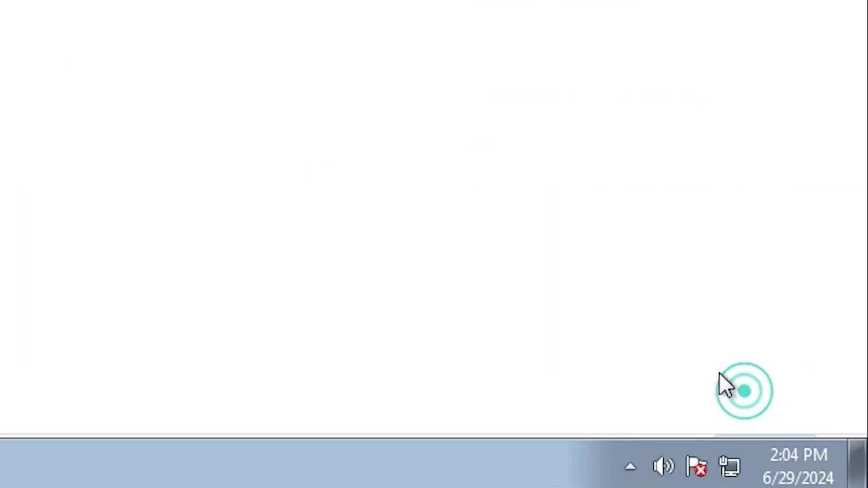
left_click(255, 244)
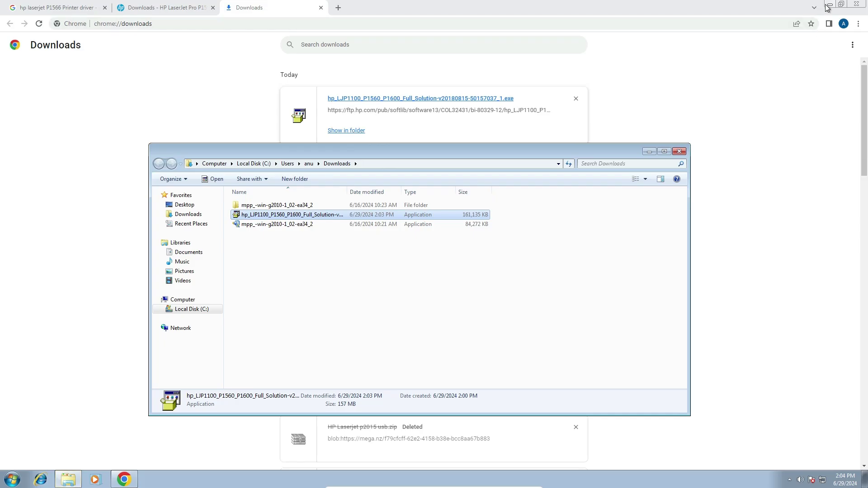
Step: Minimize the browser, move the hp_LJP1100_P1560_P1600_Full_Solution installer from Downloads to the desktop, and close the folder
left_click(827, 5)
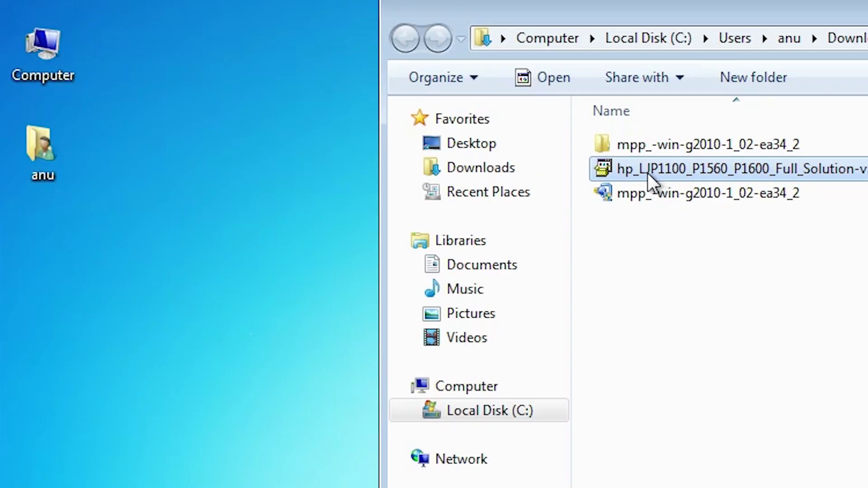
left_click_drag(253, 215, 132, 246)
left_click_drag(338, 253, 113, 314)
left_click(686, 153)
left_click_drag(50, 244, 20, 252)
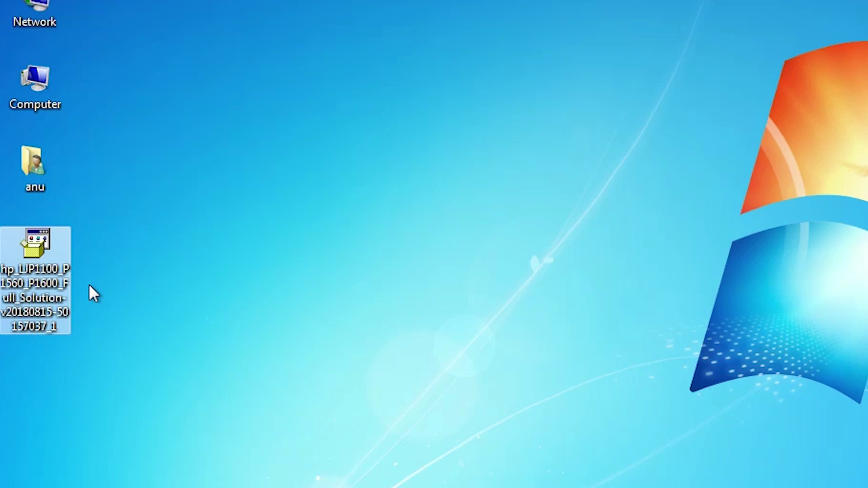
right_click(37, 258)
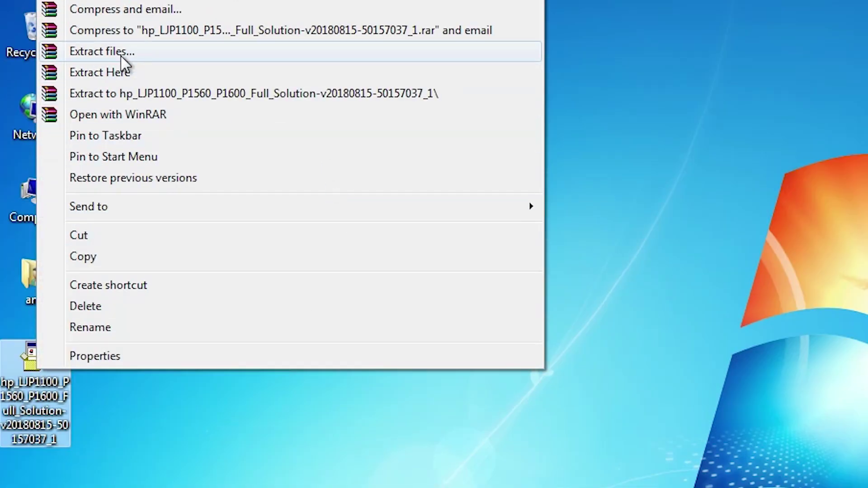
left_click(121, 54)
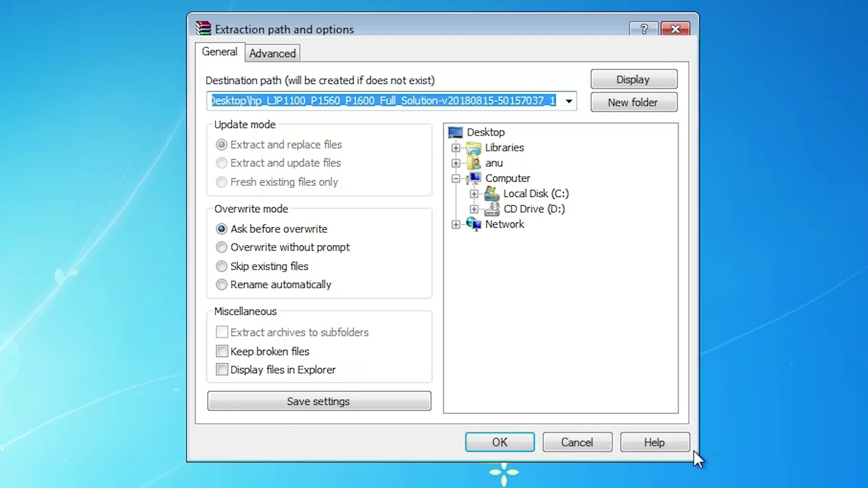
left_click(524, 446)
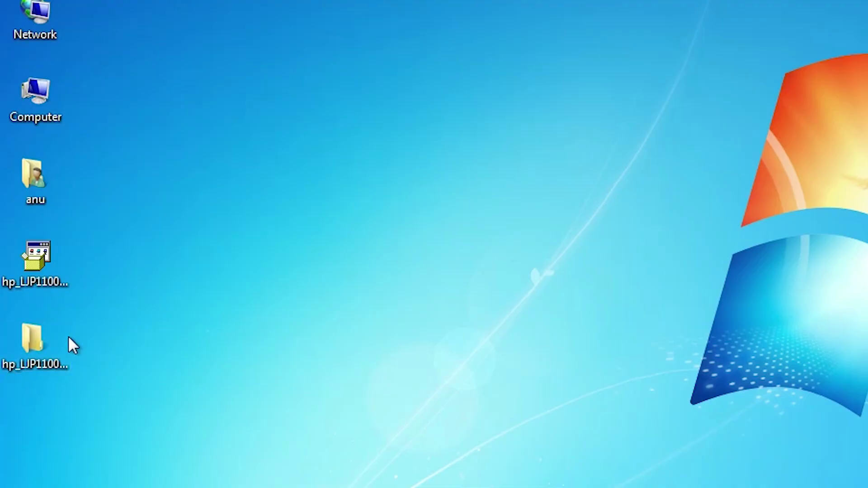
Step: Look through the files in the extracted driver folder and close it
double_click(22, 360)
scroll(524, 276, "down", 15)
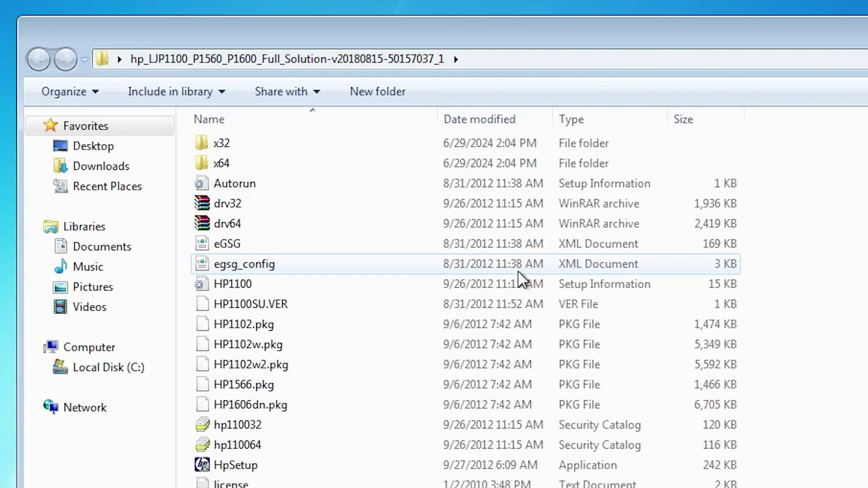
scroll(522, 280, "down", 20)
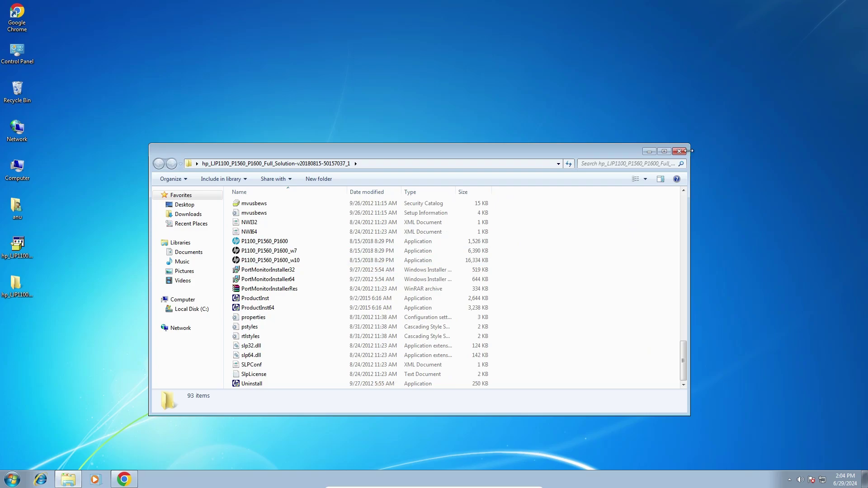
left_click(680, 152)
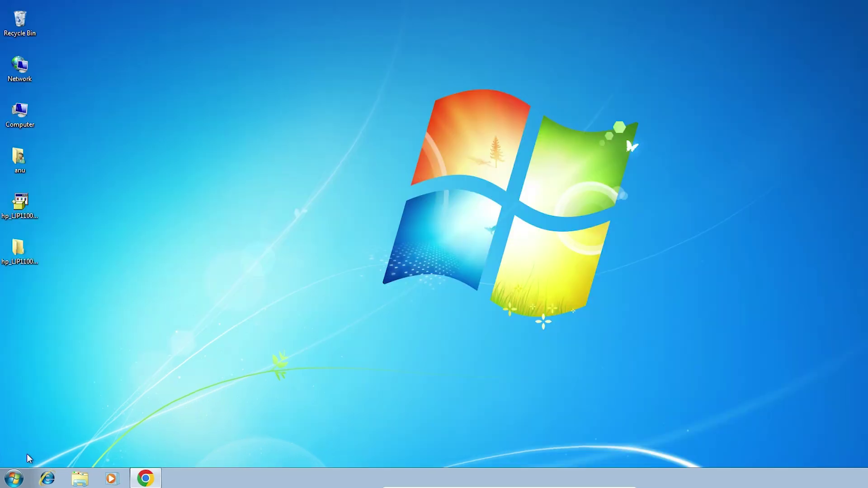
Step: Start the Add Printer wizard from Devices and Printers in Control Panel, and close the Devices and Printers window
left_click(12, 478)
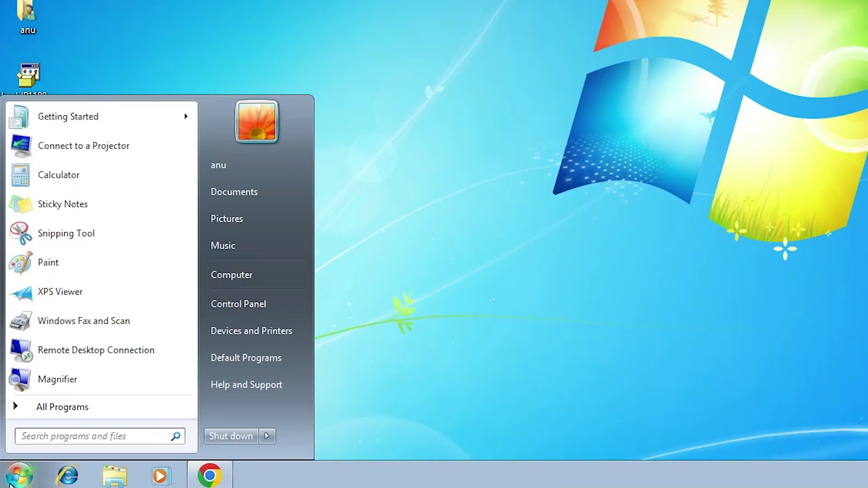
left_click(283, 296)
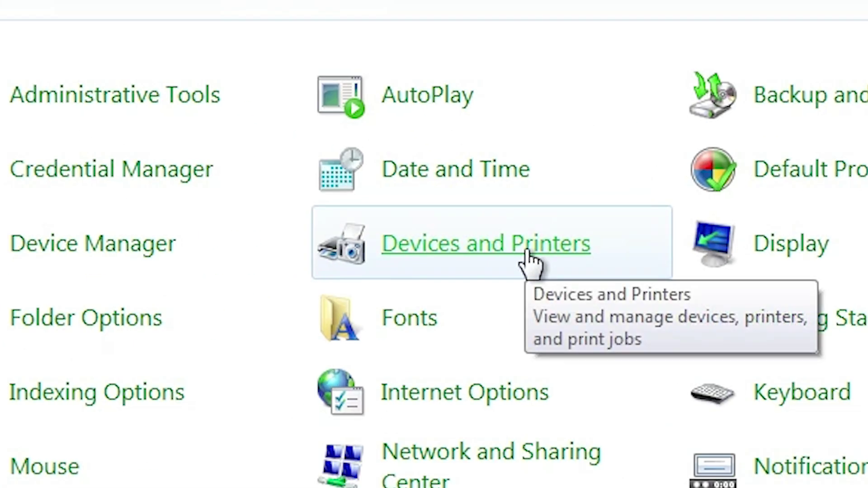
left_click(529, 235)
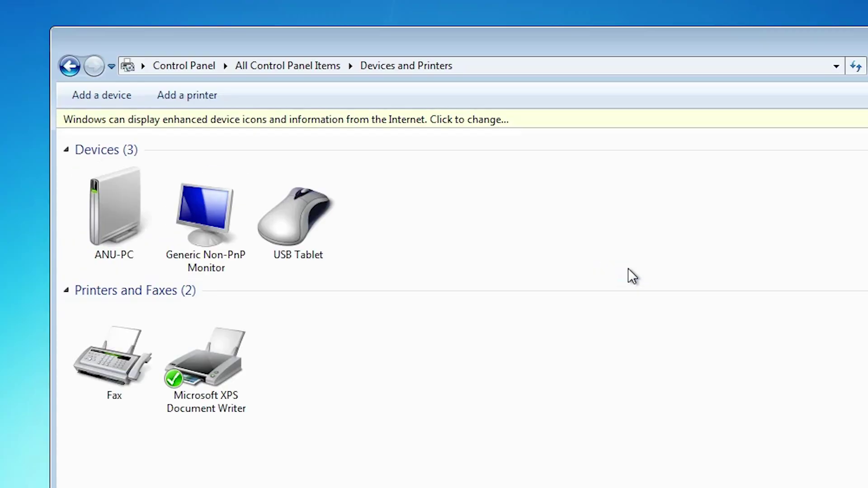
left_click(187, 96)
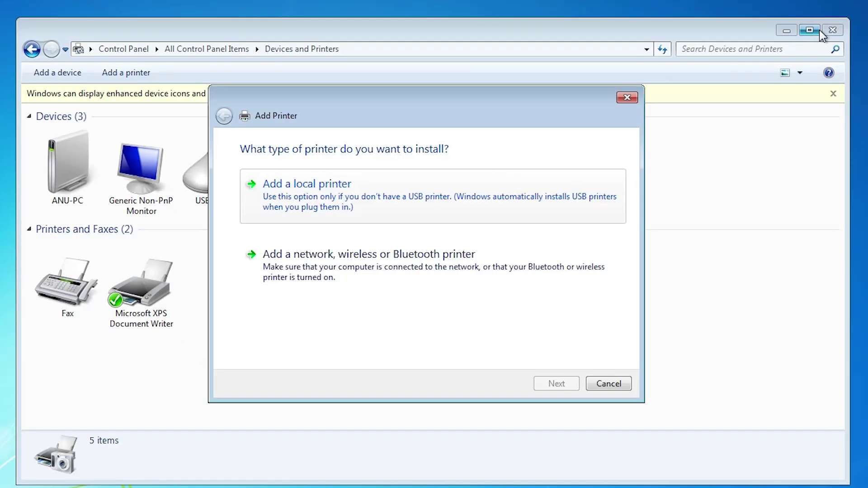
left_click(833, 31)
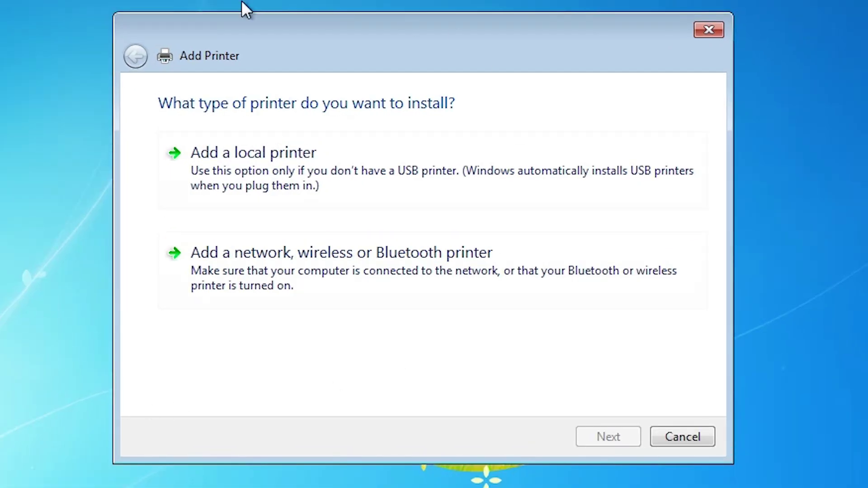
Step: Add a local printer using the existing port USB001 (Local Port) and continue to the driver selection
left_click(305, 185)
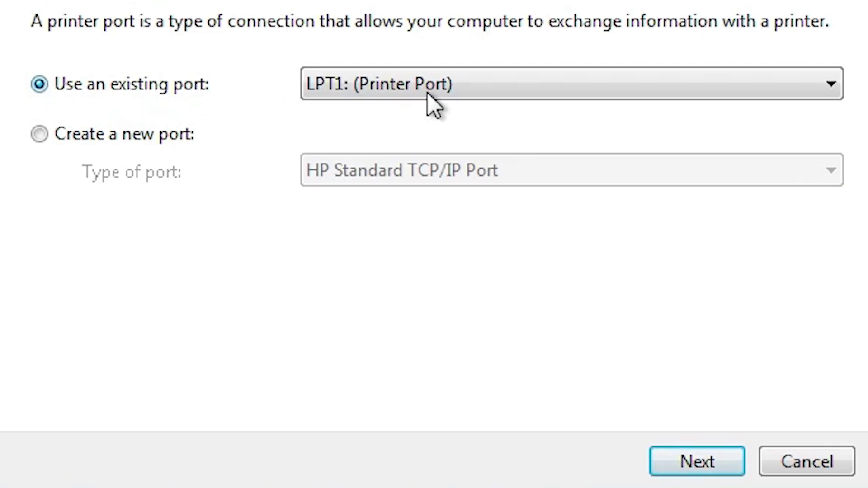
left_click(515, 92)
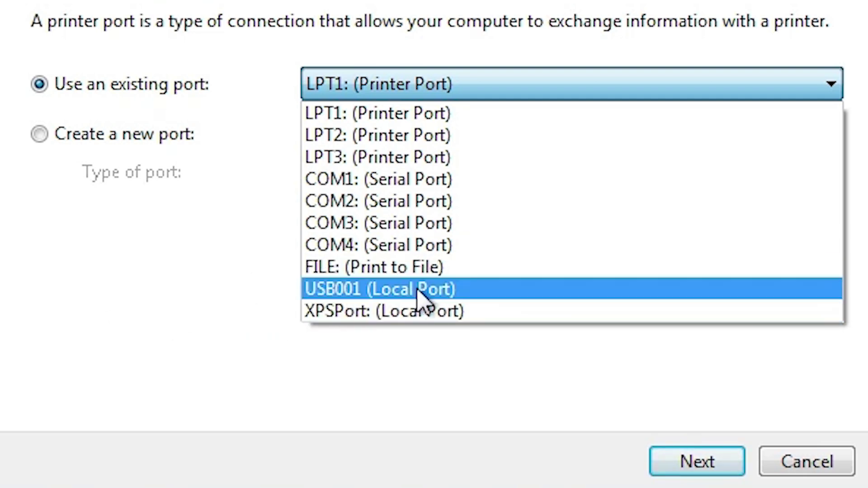
left_click(427, 294)
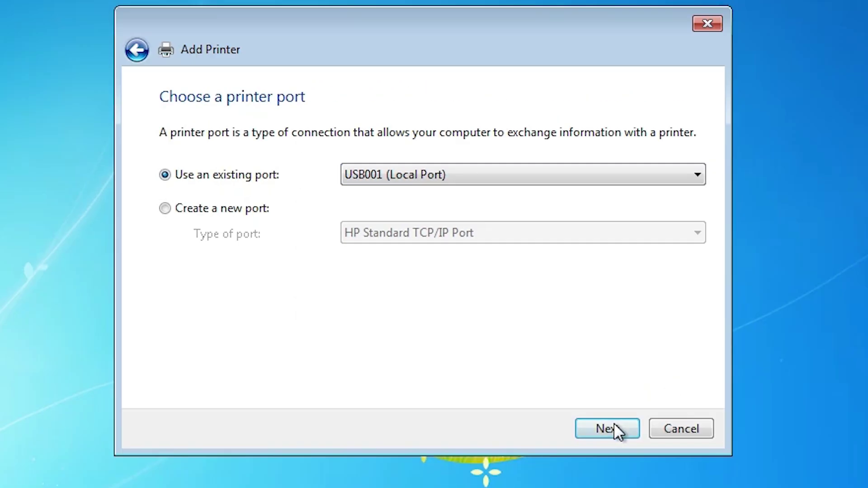
left_click(614, 422)
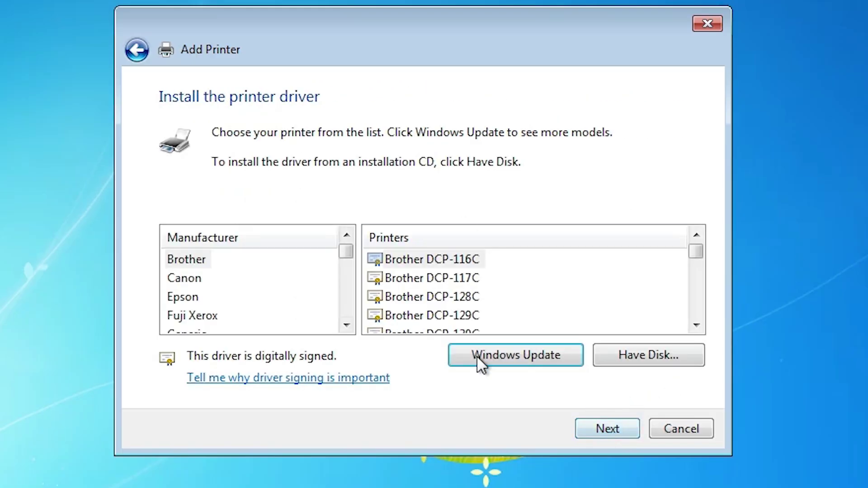
Step: Choose to install the driver from disk and browse to the extracted hp_LJP1100_P1560_P1600_Full_Solution folder on the desktop
left_click(617, 346)
left_click(595, 329)
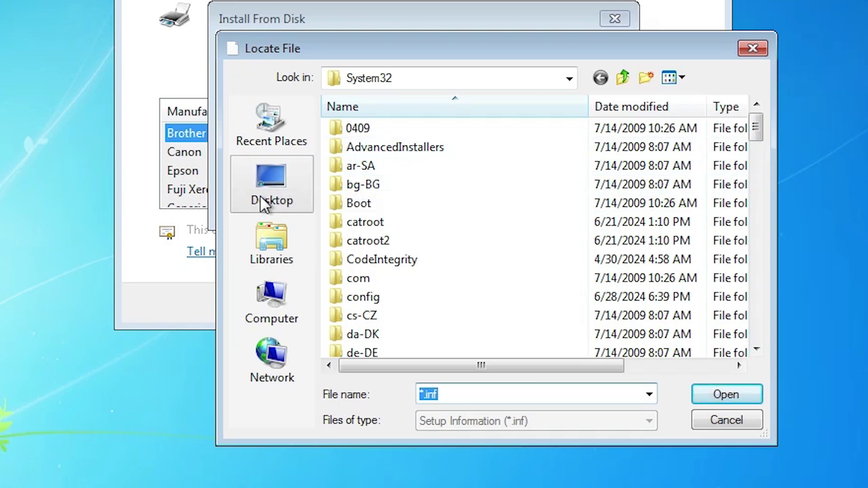
left_click(261, 179)
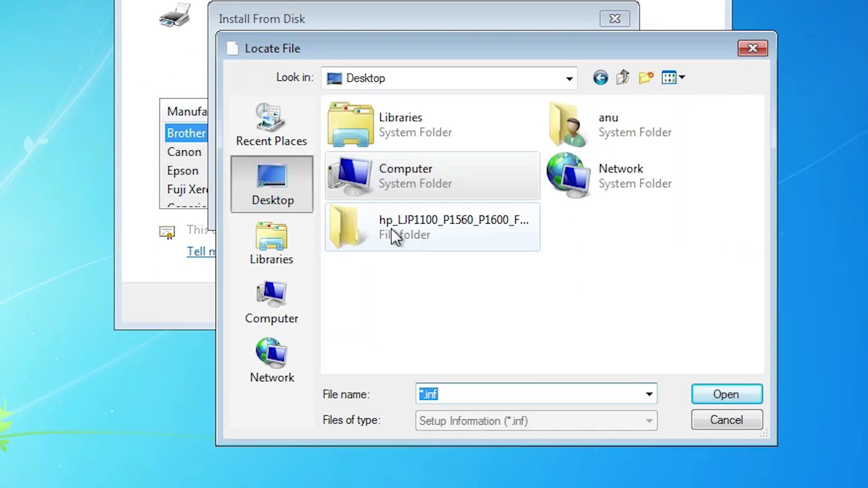
left_click(405, 232)
double_click(404, 228)
scroll(493, 212, "down", 13)
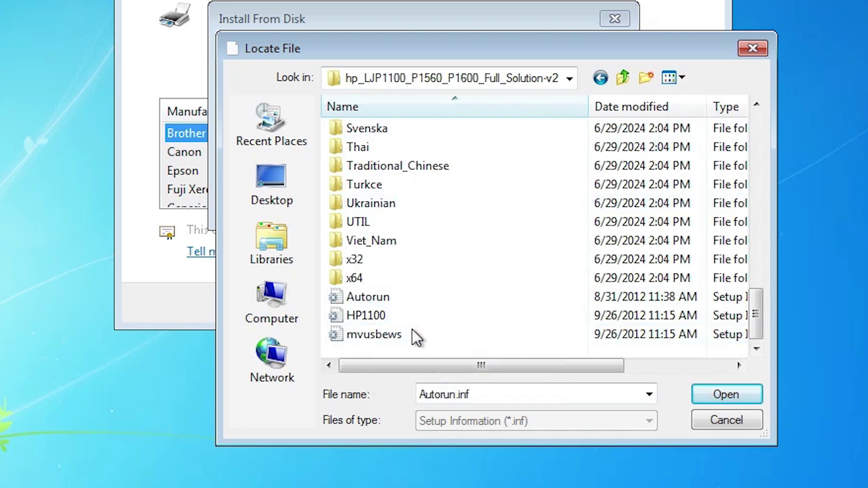
Step: Open the mvusbews setup information file from the extracted folder and load the manufacturer's driver files from that location
left_click(386, 335)
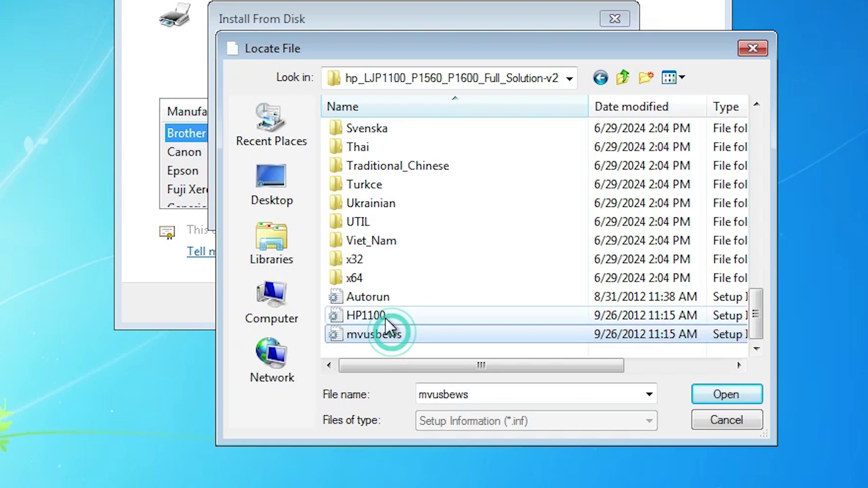
left_click(379, 316)
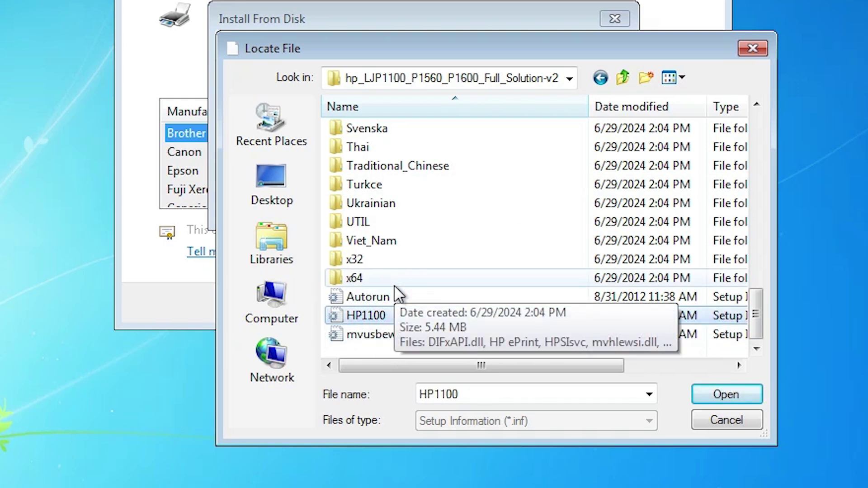
left_click(388, 298)
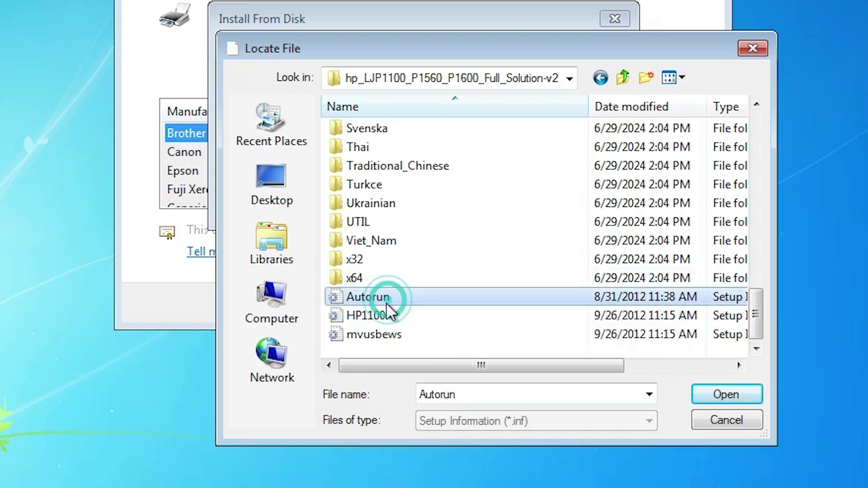
left_click(381, 315)
left_click(407, 334)
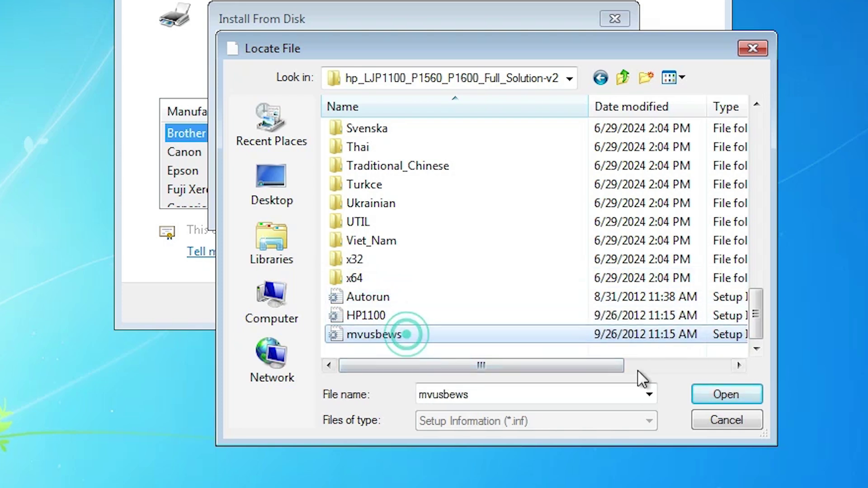
left_click(717, 391)
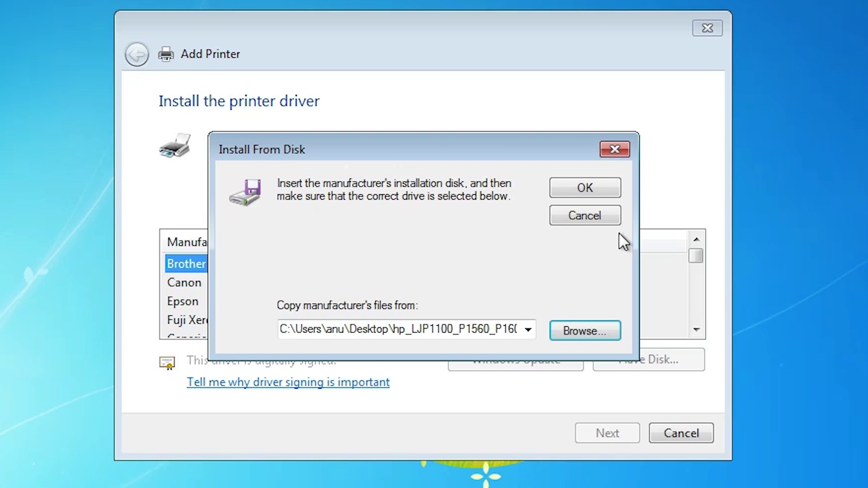
left_click(587, 187)
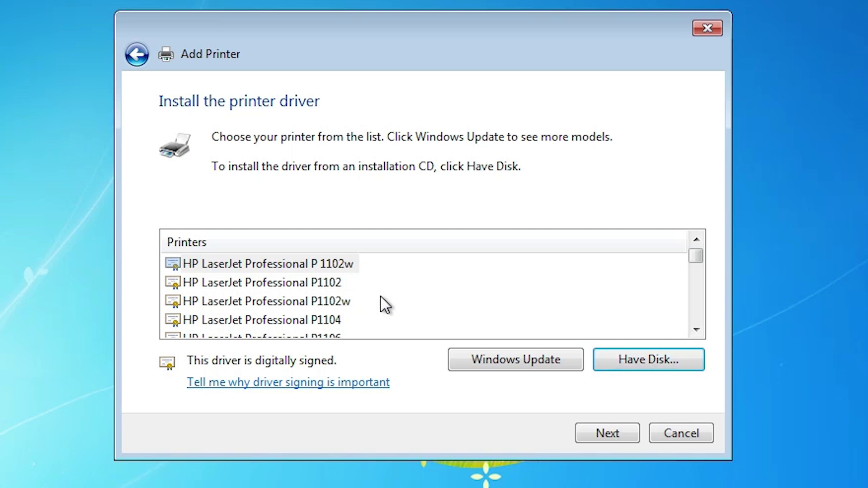
Step: Select the HP LaserJet Professional P1566 model as the printer driver and continue to the printer name
scroll(372, 304, "down", 3)
left_click(206, 287)
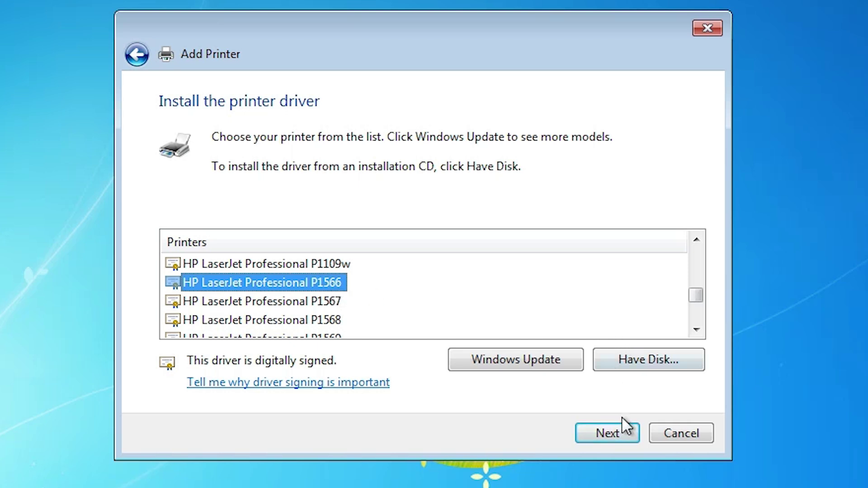
left_click(618, 429)
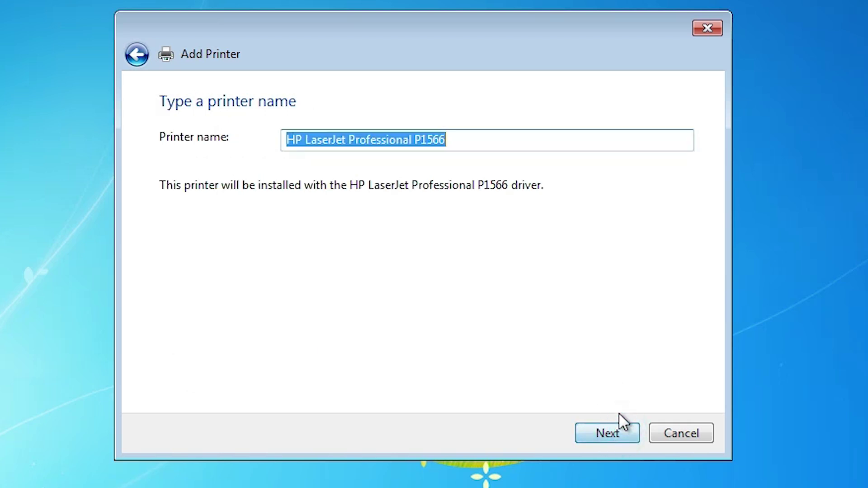
Step: Name the printer HP LaserJet pro P1566, install it, and finish the wizard without printing a test page
double_click(366, 139)
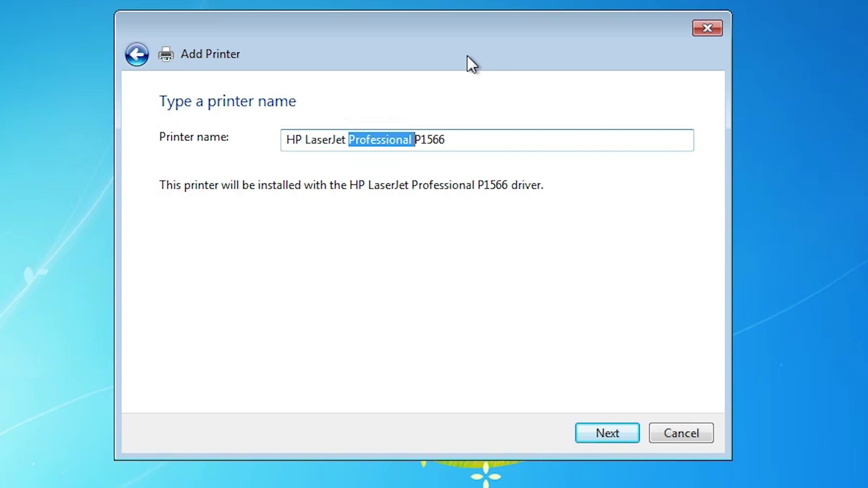
type("pr")
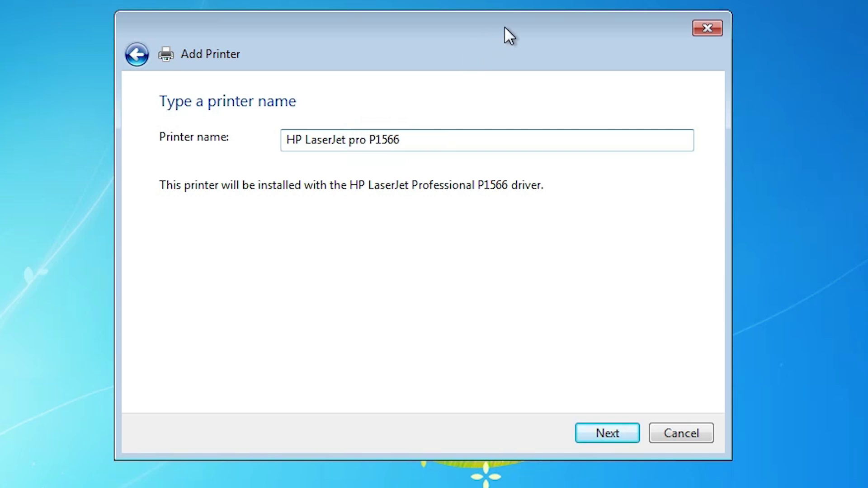
left_click(622, 424)
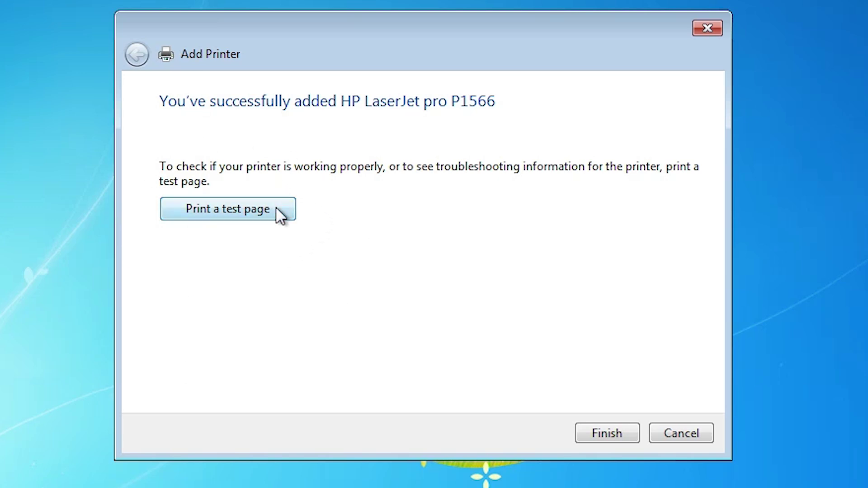
left_click(627, 433)
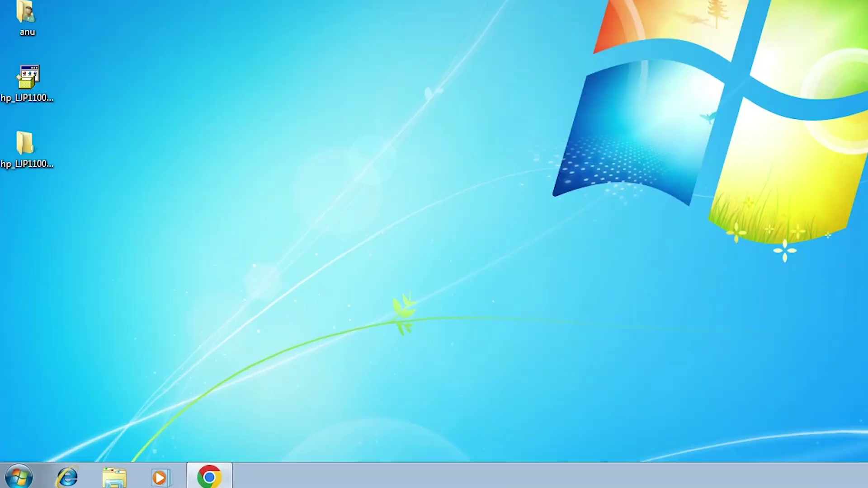
Step: Open Devices and Printers from Control Panel and check the status of the newly added HP LaserJet pro P1566
left_click(12, 483)
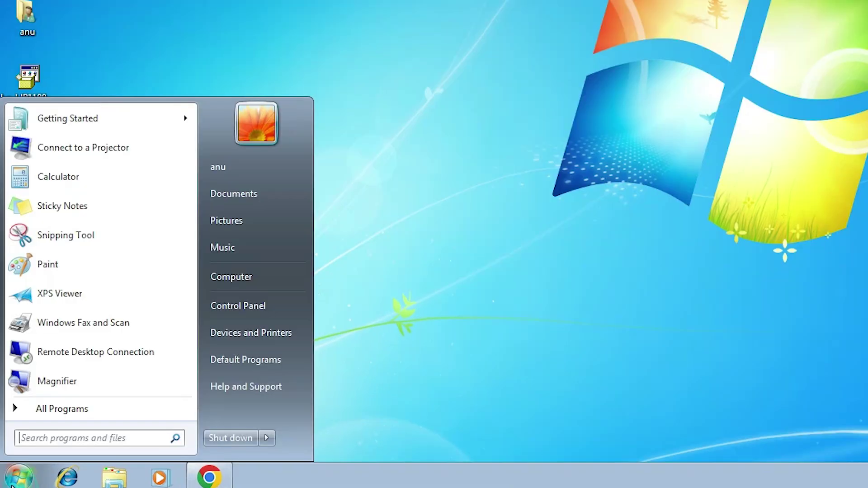
left_click(284, 314)
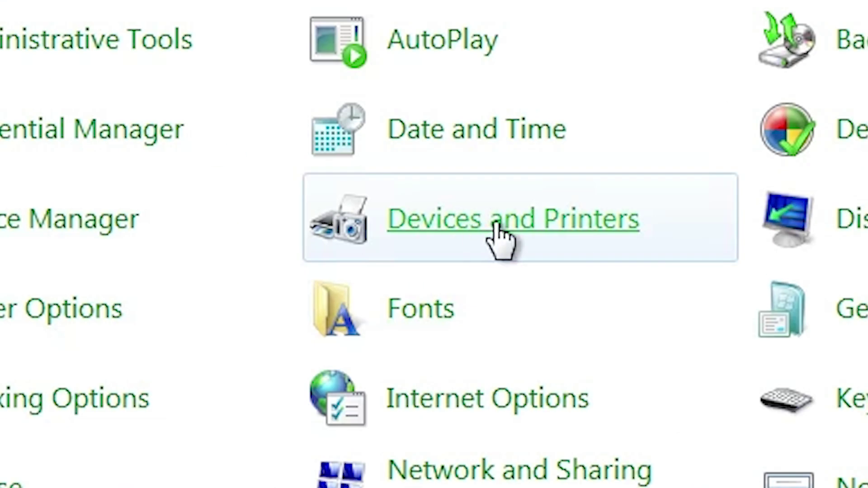
left_click(636, 212)
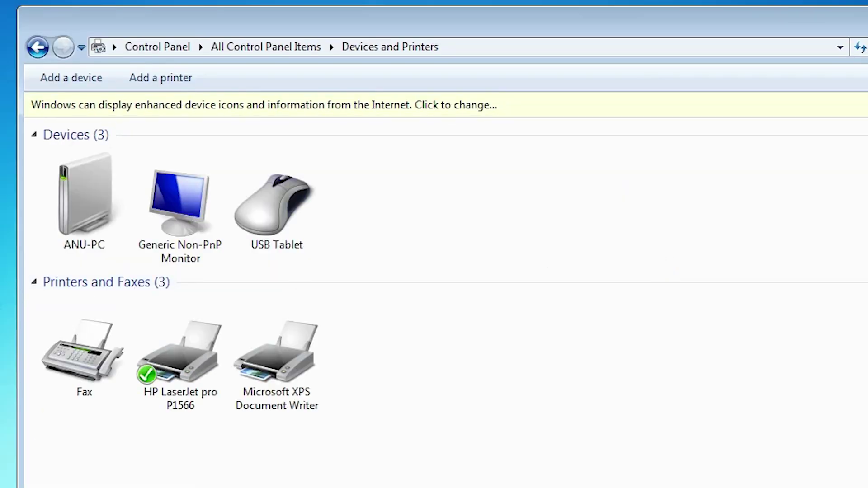
mouse_move(194, 404)
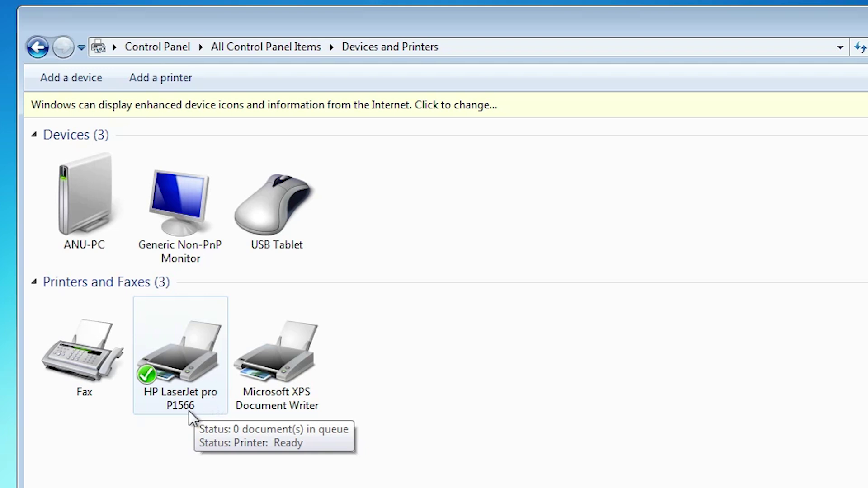